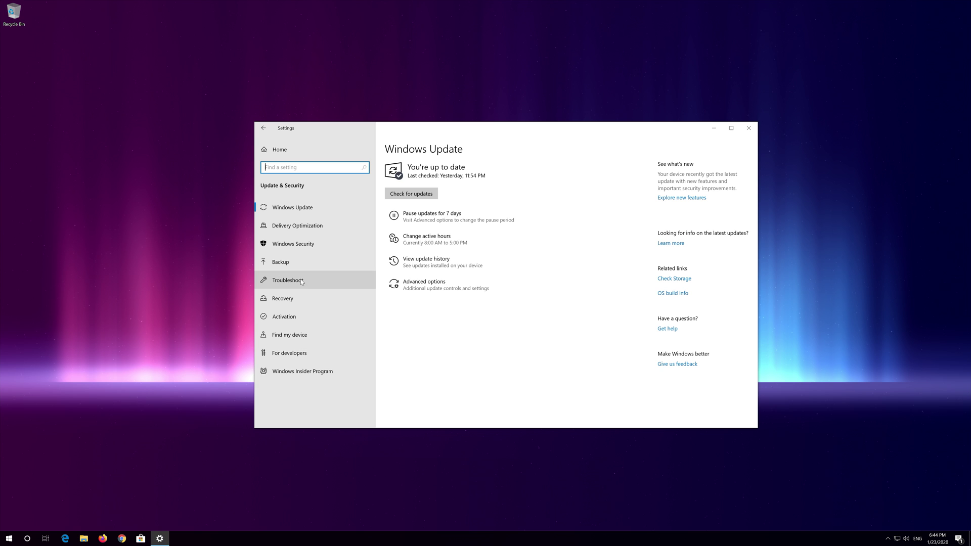
Go to the Troubleshoot page in Update & Security settings
click(302, 282)
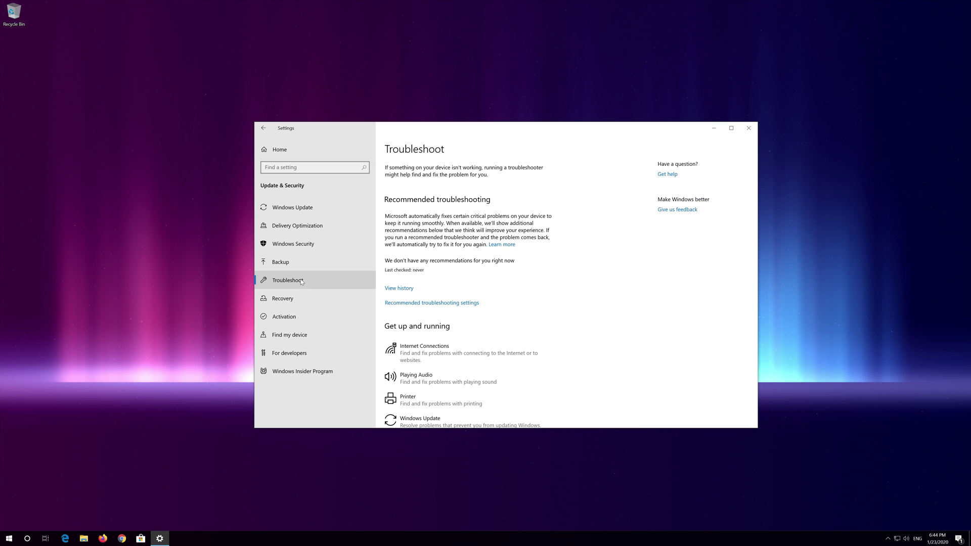
Launch the Windows Update troubleshooter from the Troubleshoot list
scroll(460, 303, down, 3)
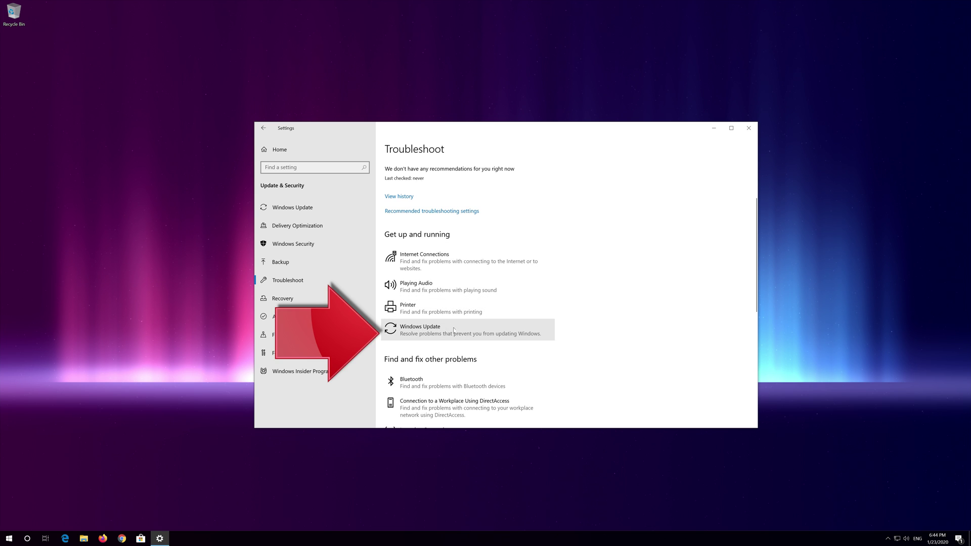
click(426, 334)
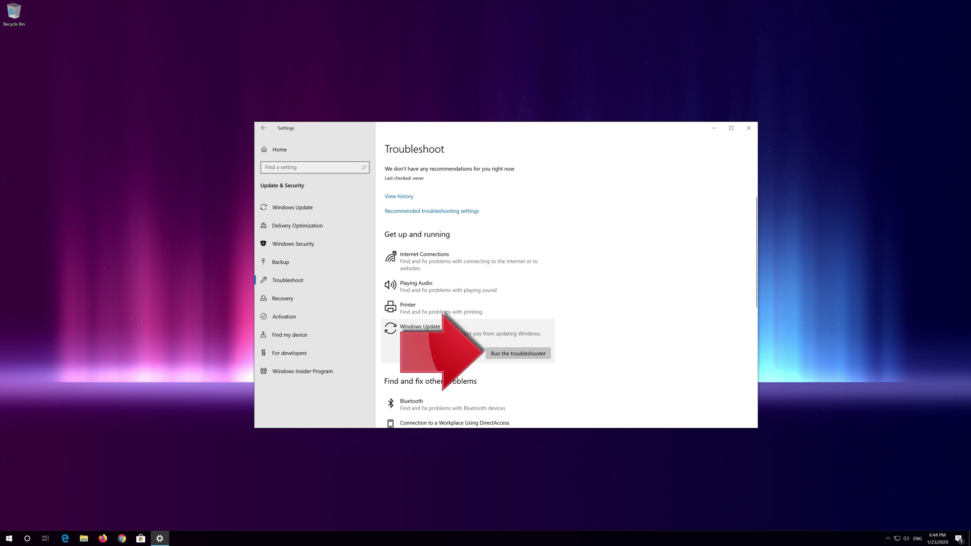
click(531, 358)
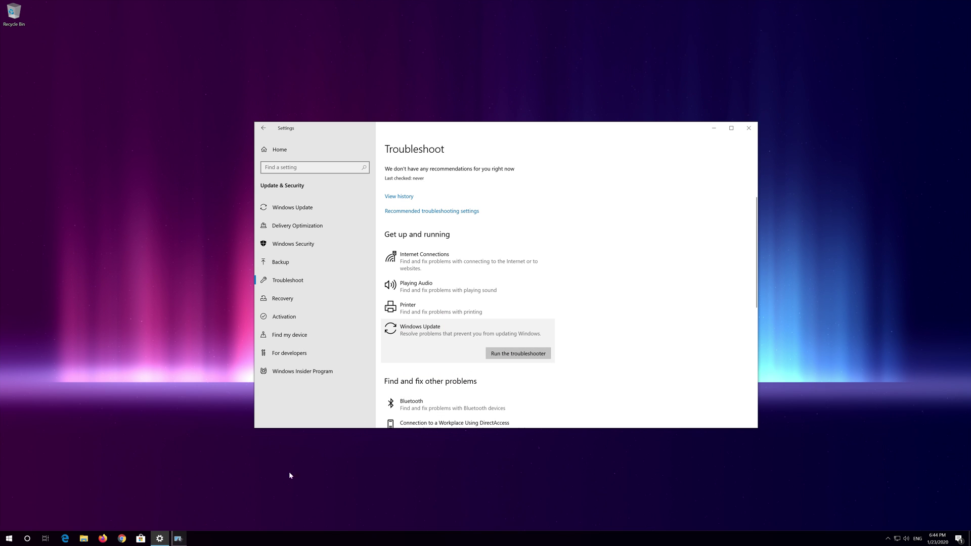
click(183, 543)
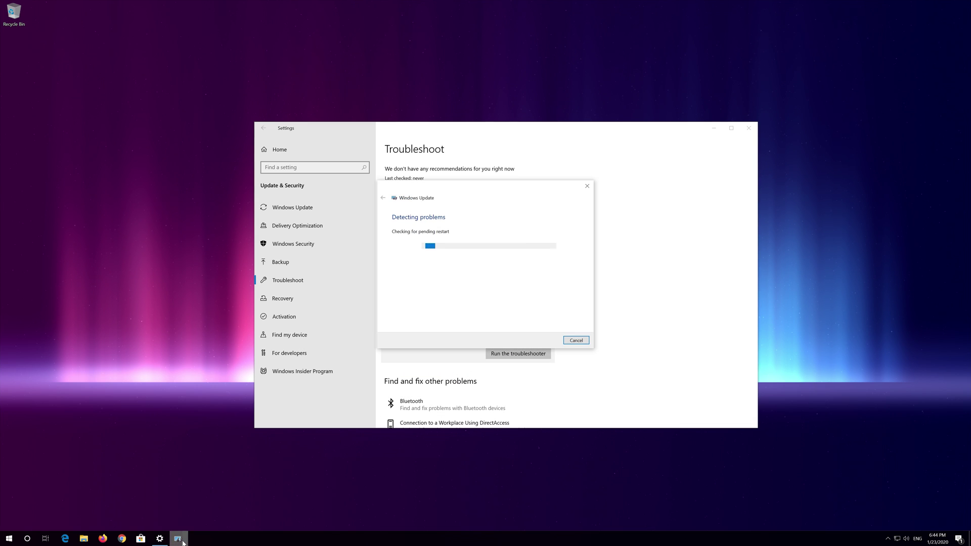
Close Settings, then close the Windows Update troubleshooter after it fixes the service registration
click(749, 128)
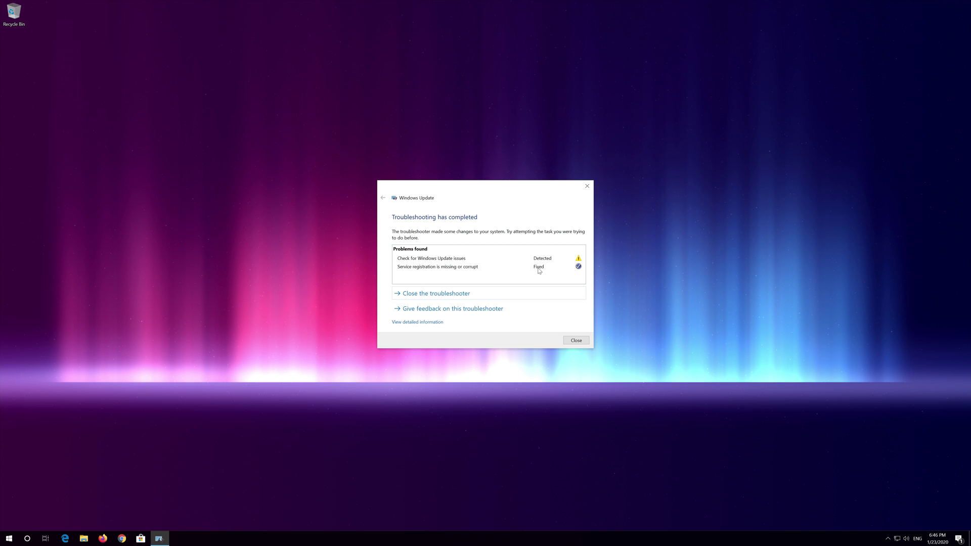
click(577, 340)
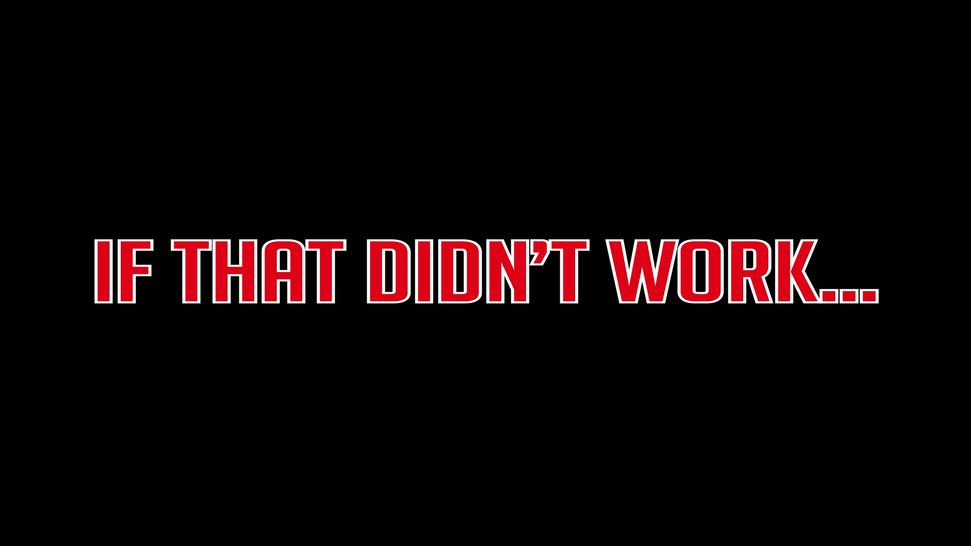
Search Start for CMD and run Command Prompt as administrator
key(super)
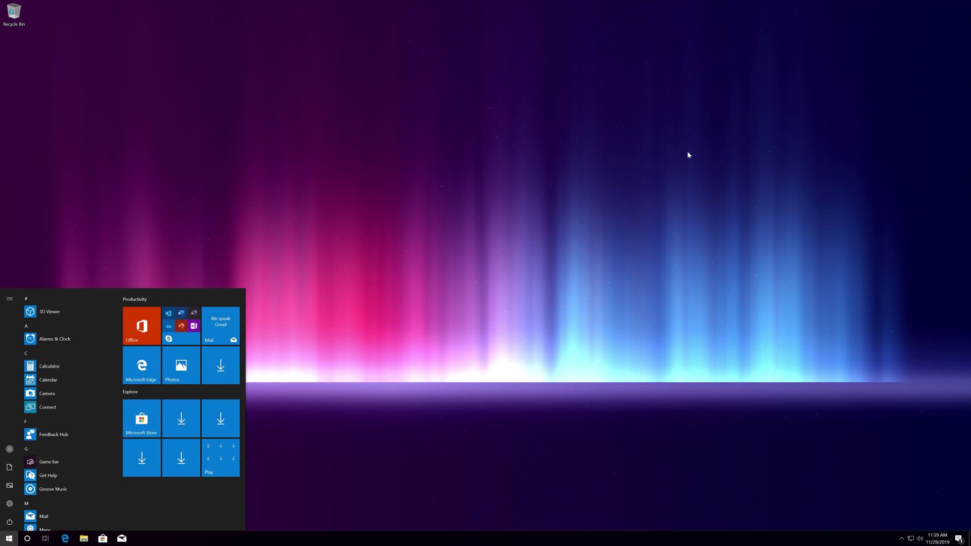
text(CMD)
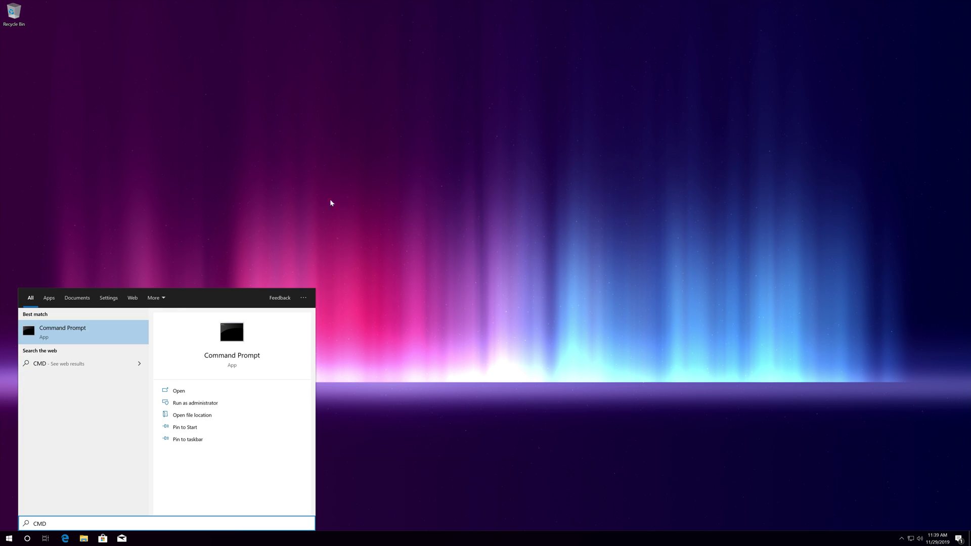
right_click(110, 335)
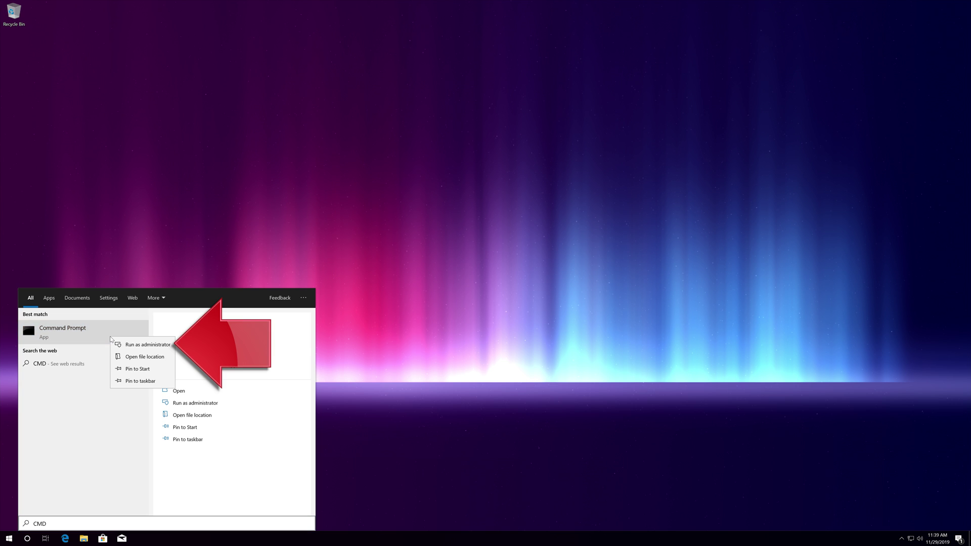
click(153, 345)
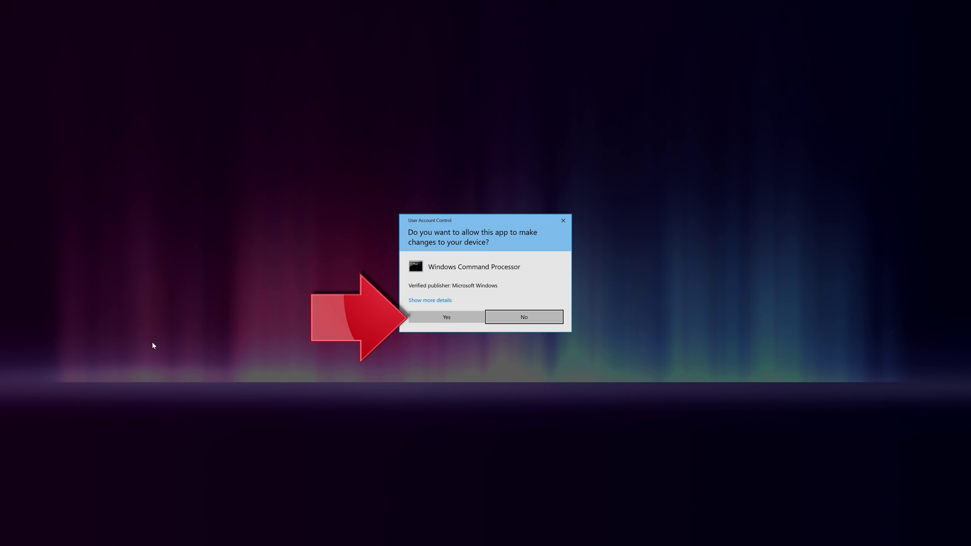
Approve elevation and stop the wuauserv, bits and cryptsvc services with net stop
click(447, 317)
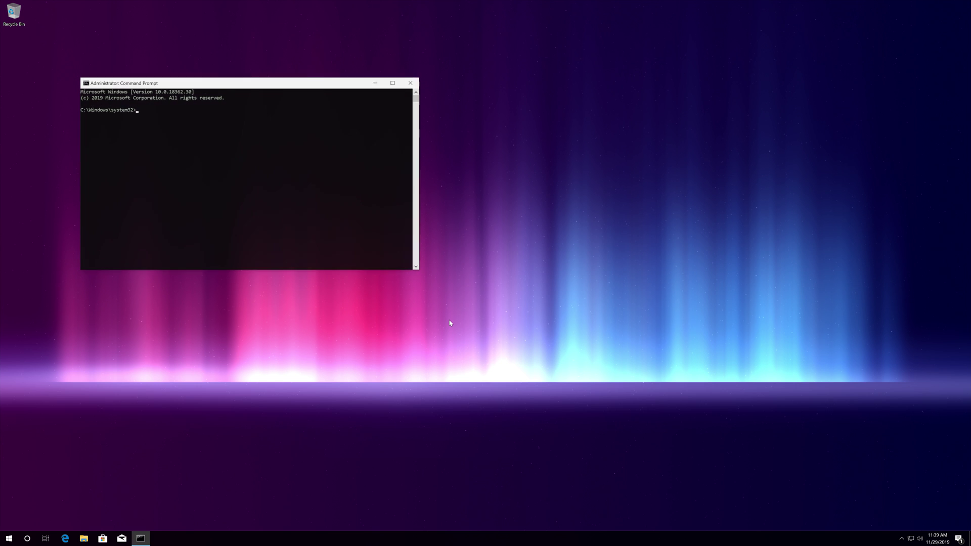
drag(291, 89, 525, 166)
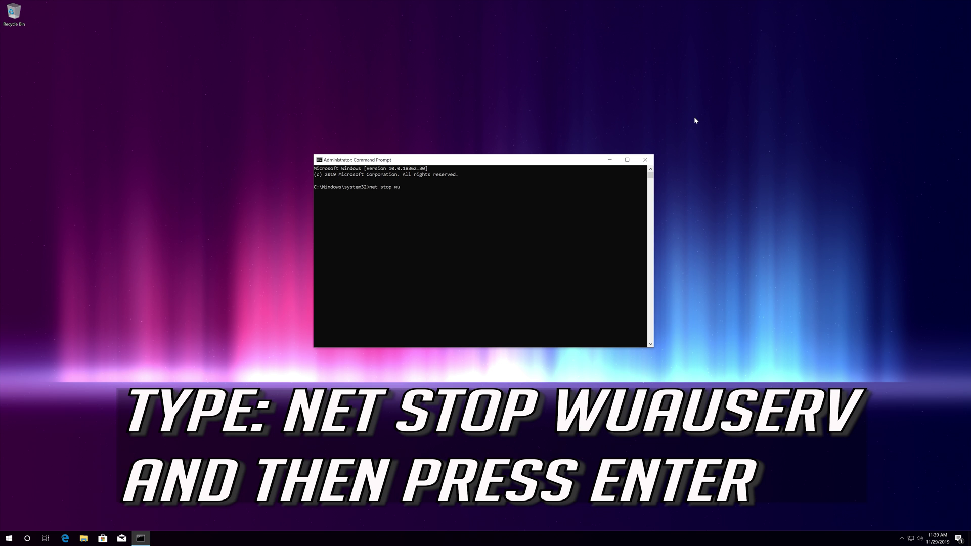
text(erv)
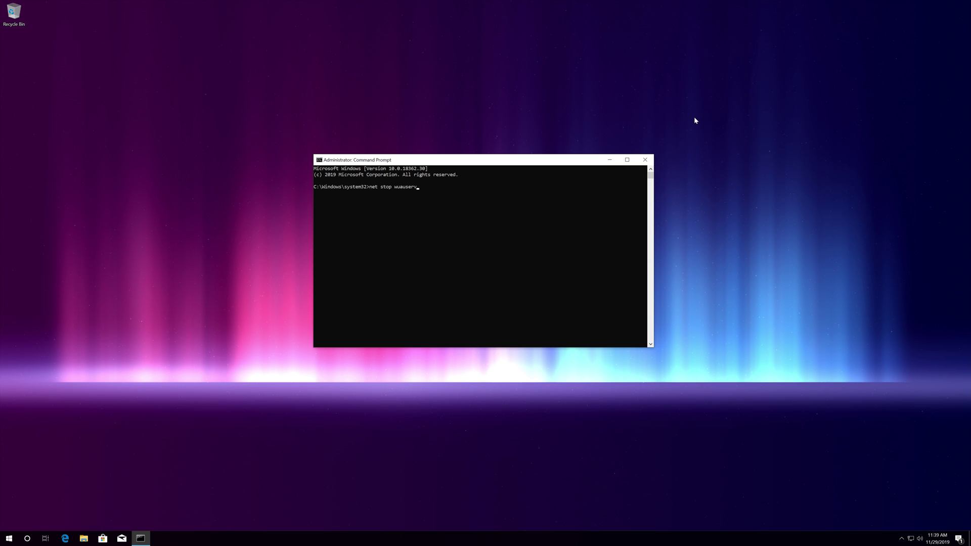
key(Return)
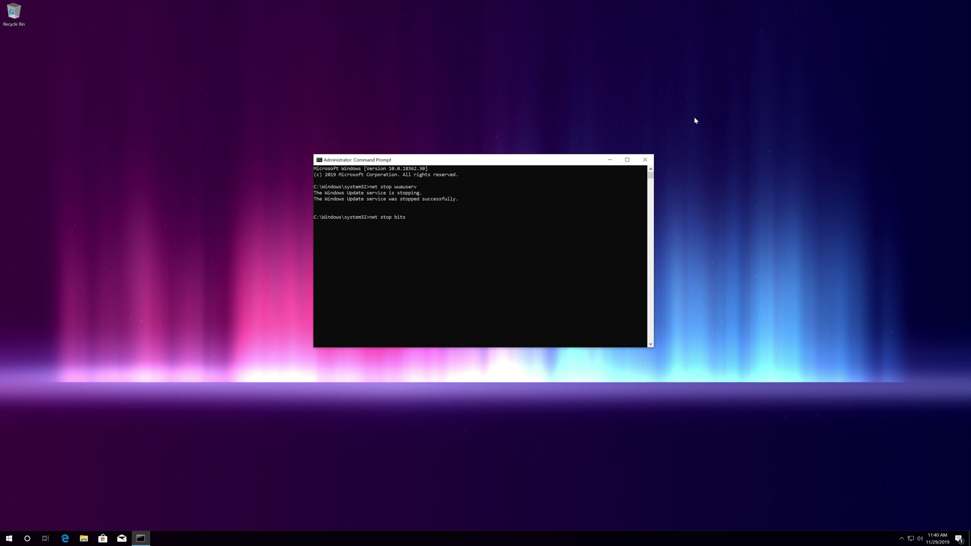
key(Return)
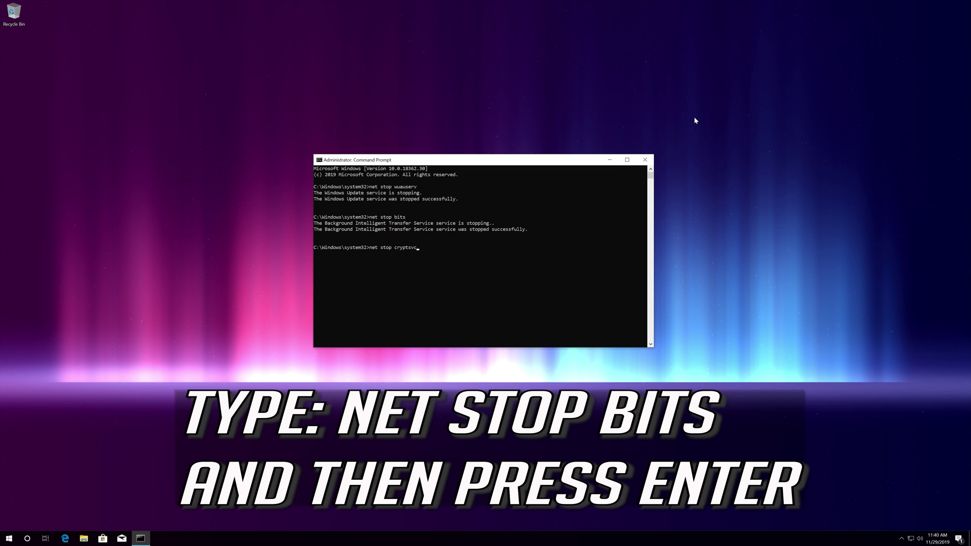
key(Return)
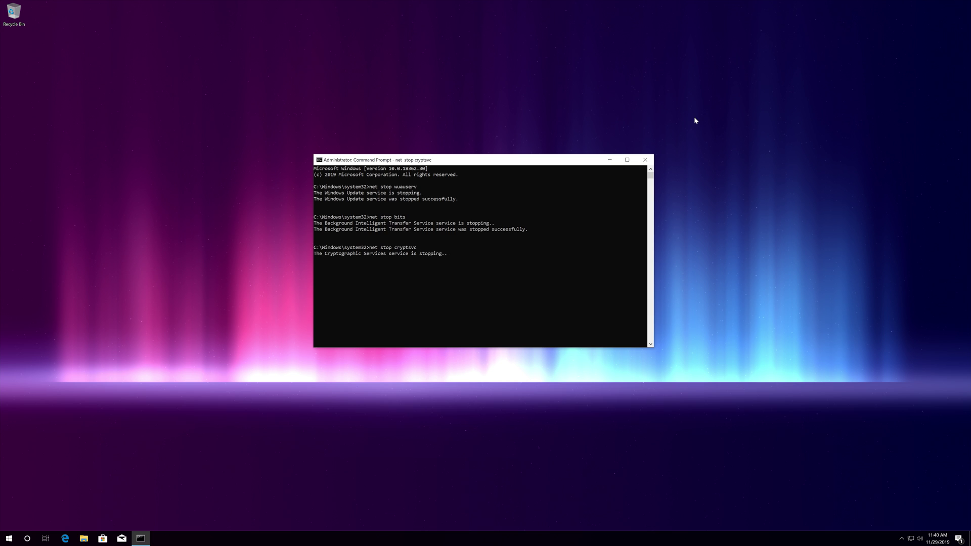
text(ren %systemroot%\)
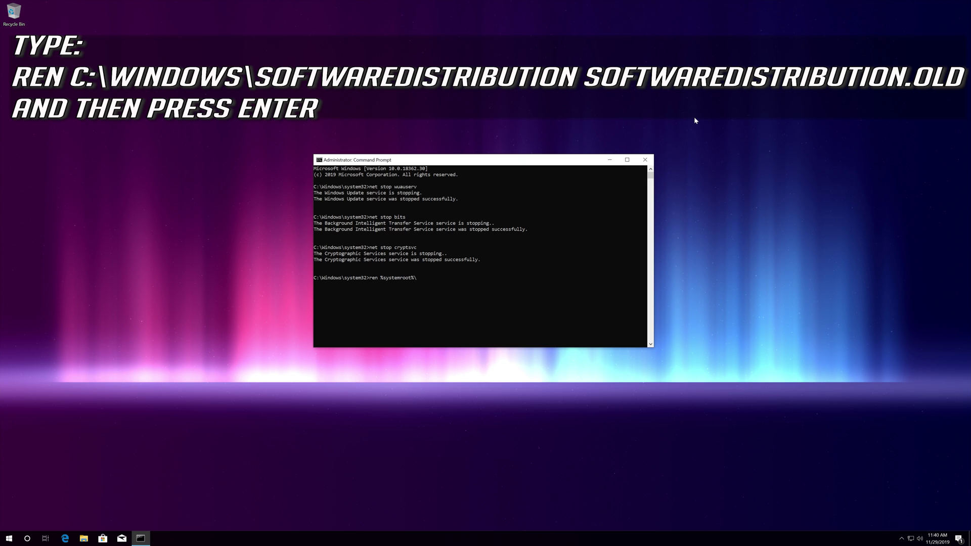
Rename %systemroot%\System32\Catroot2 to Catroot2.old
text(ste)
text(m32\Catroot2 Catr)
text(oot2.old)
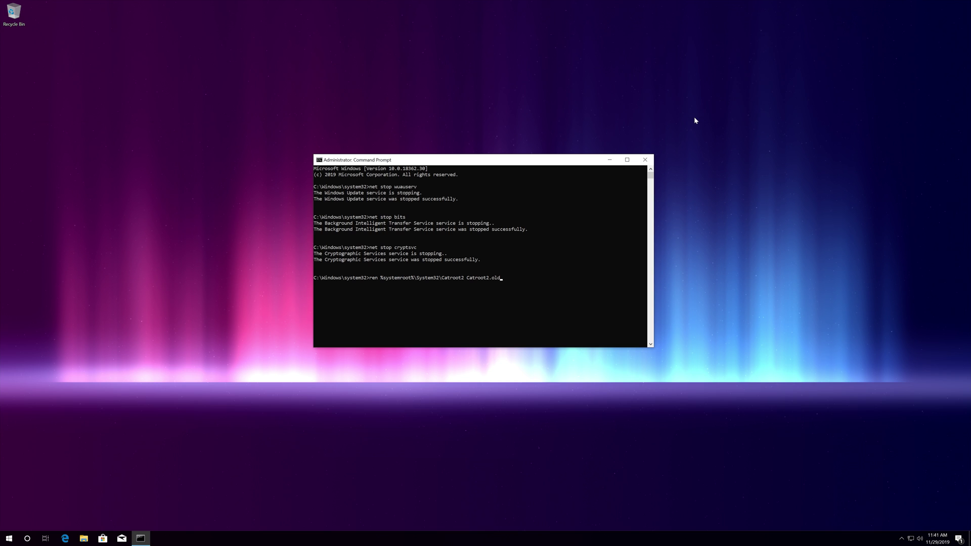
key(Return)
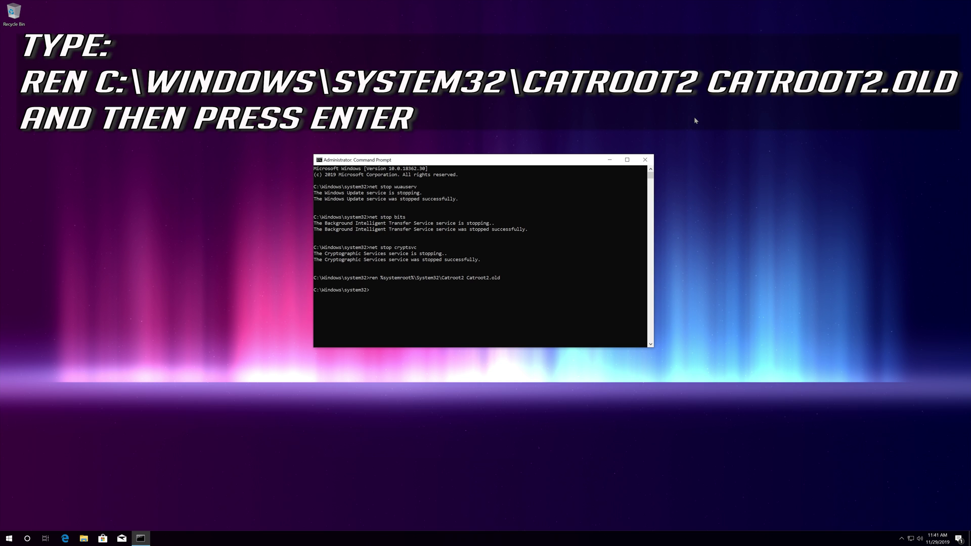
Rename %systemroot%\SoftwareDistribution to SoftwareDistribution.old
text(ren %systemroot%\SoftwareDi)
text(str)
text(ibution SoftwareDistribution.old)
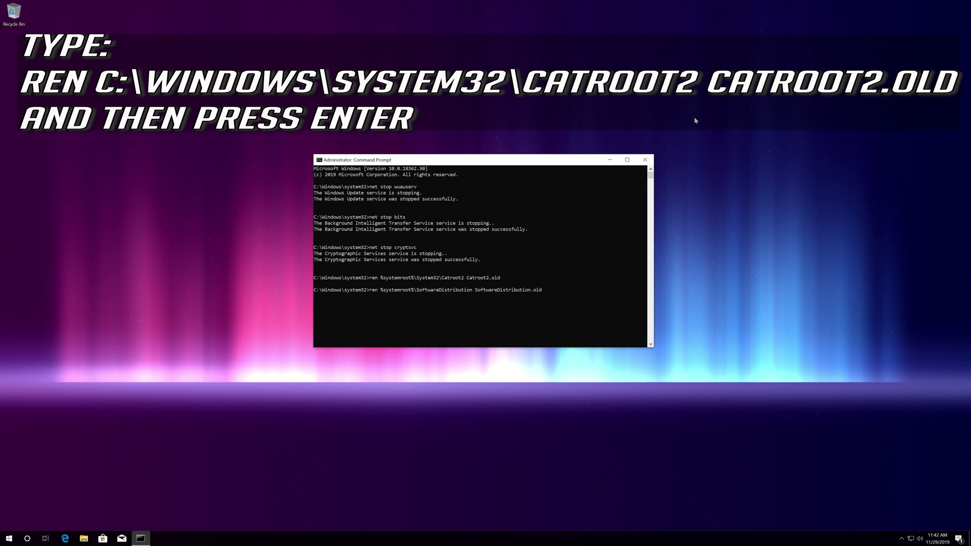
key(Return)
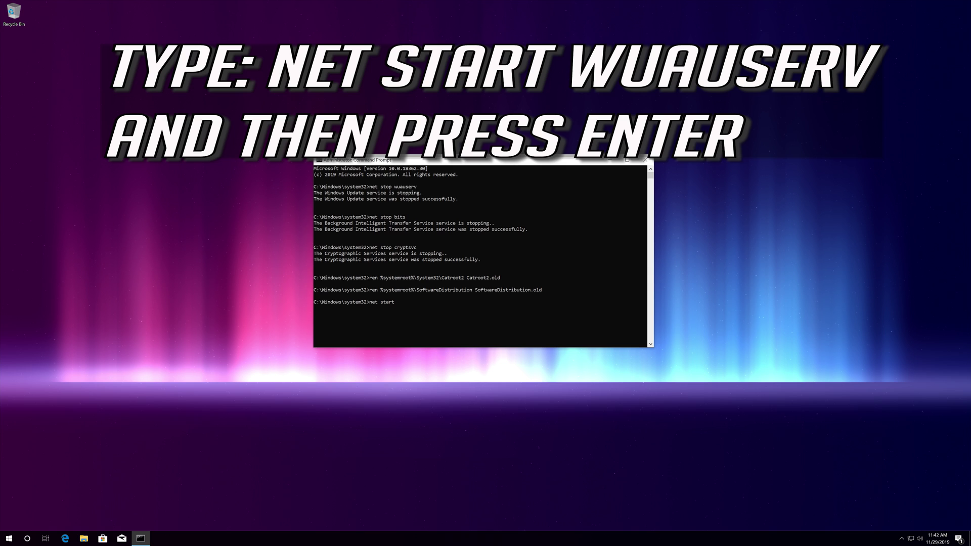
Restart wuauserv, bits and cryptsvc with net start, then exit Command Prompt
text(net start wuauserv)
key(Return)
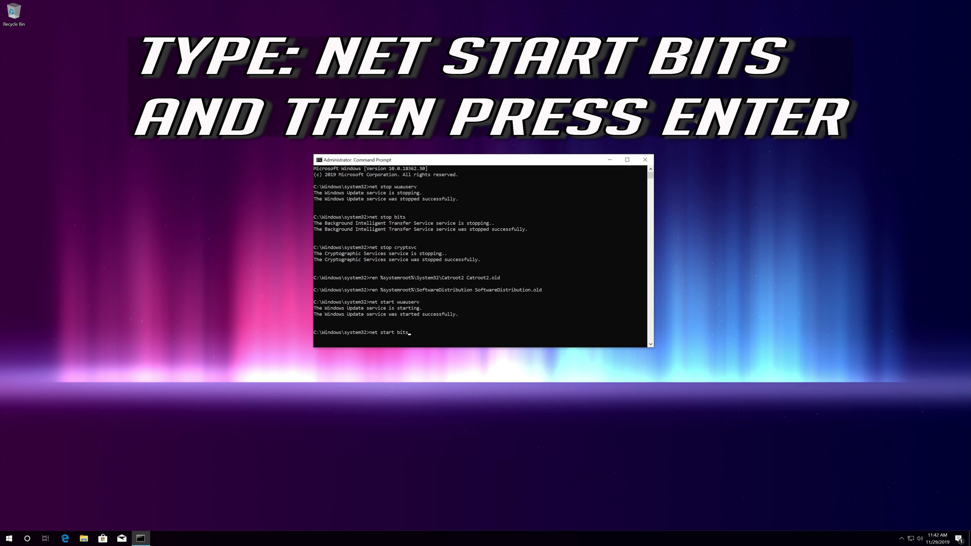
key(Return)
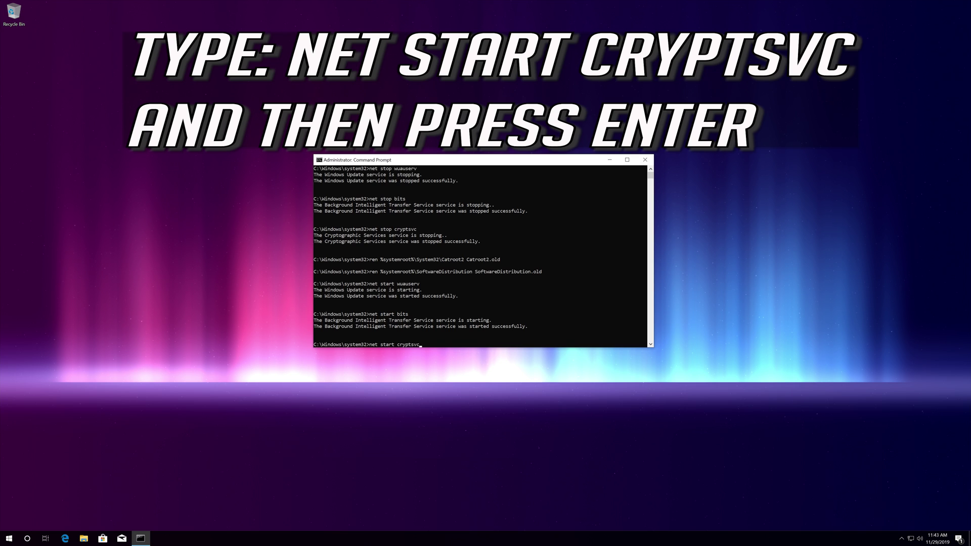
key(Return)
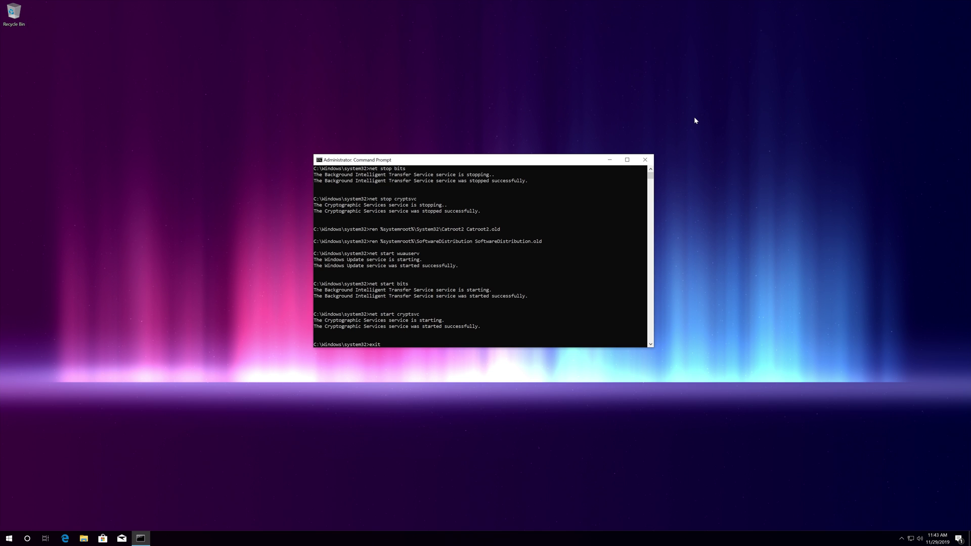
key(Return)
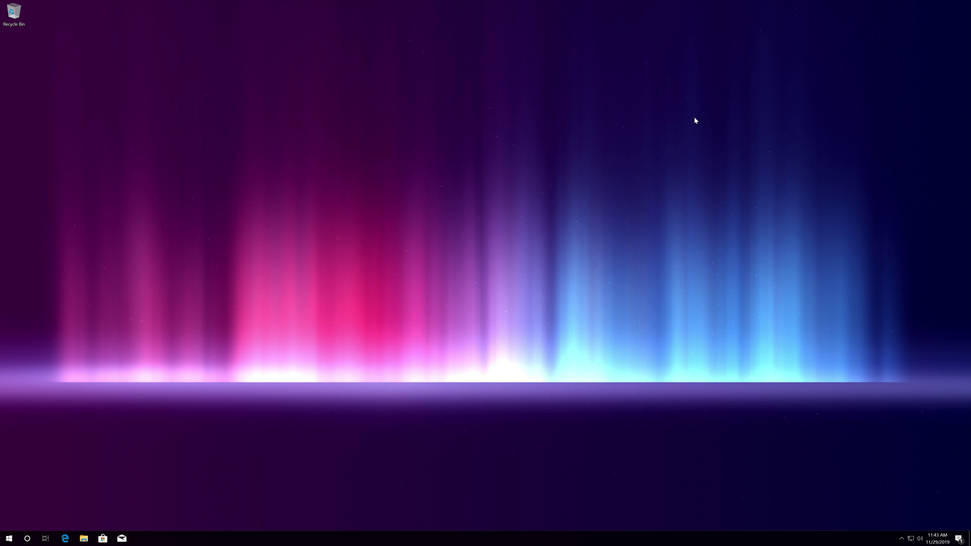
key(super)
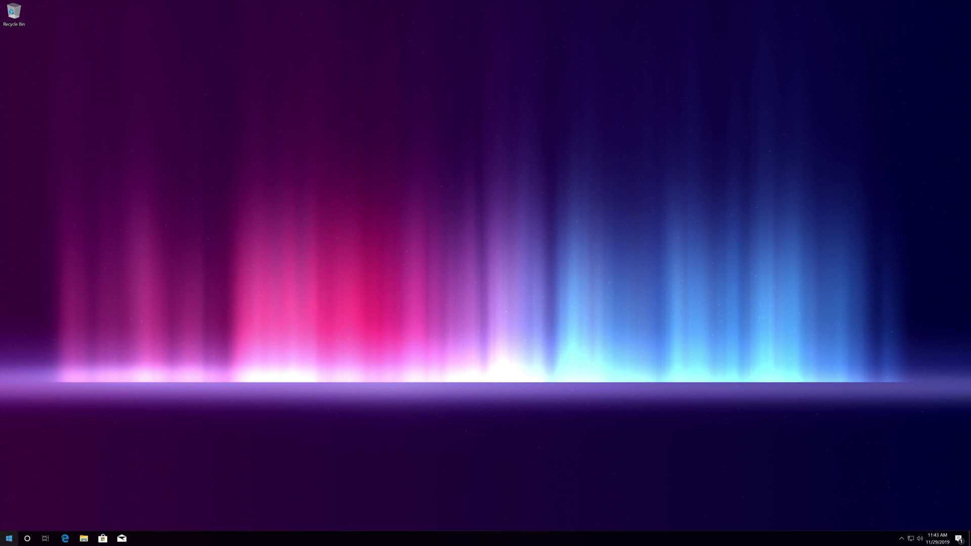